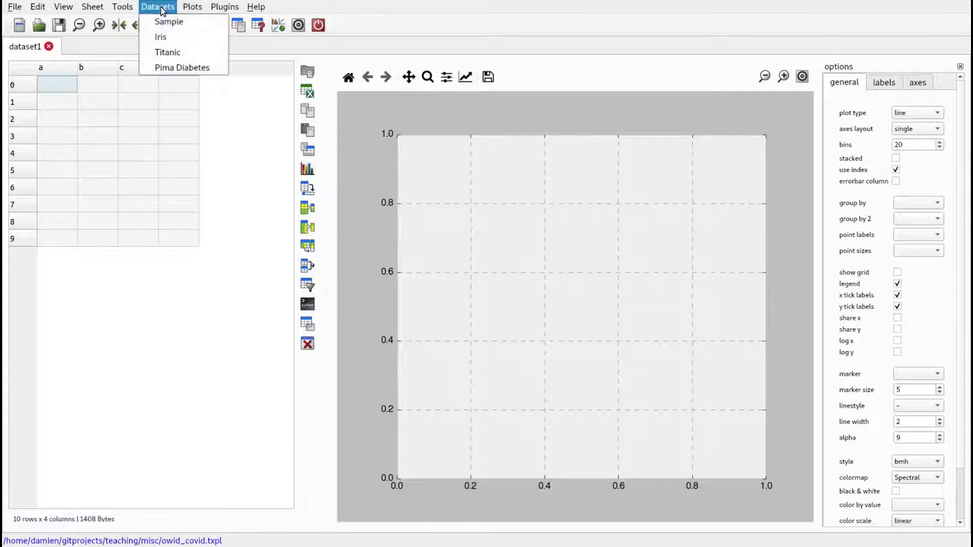
Generate a sample dataset with 20 rows, 10 columns and a name length of 1
left_click(192, 22)
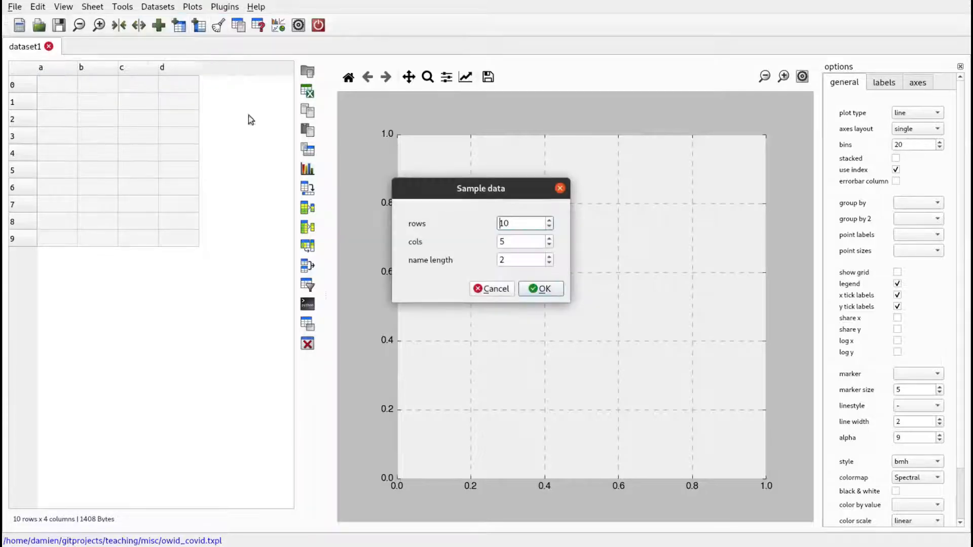
left_click(521, 224)
key("BackSpace")
key("BackSpace")
type("20")
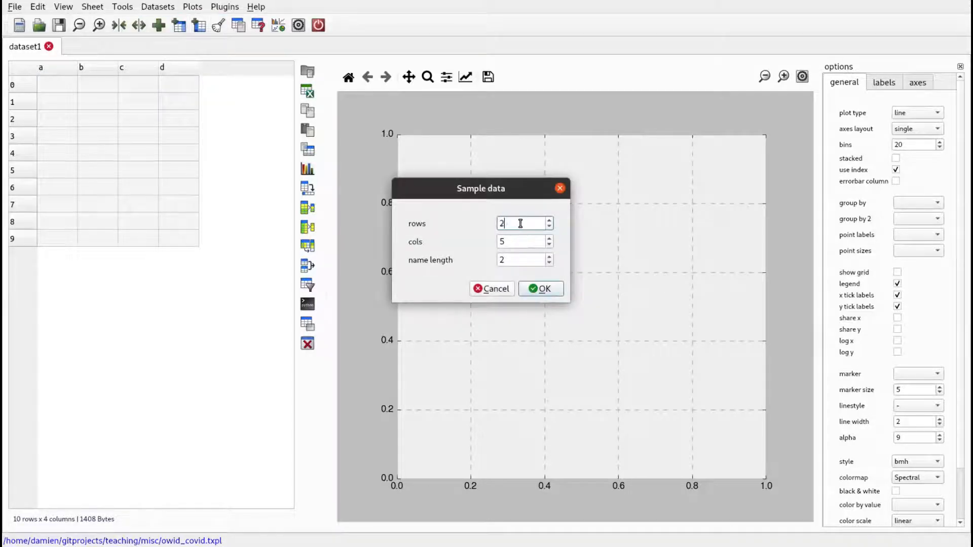
left_click(507, 258)
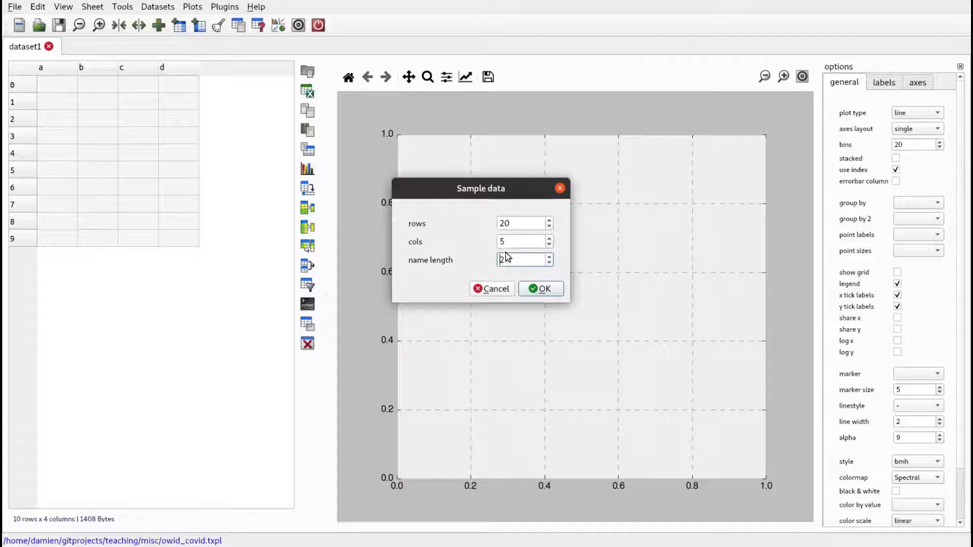
key("BackSpace")
type("1")
left_click(513, 245)
key("BackSpace")
type("10")
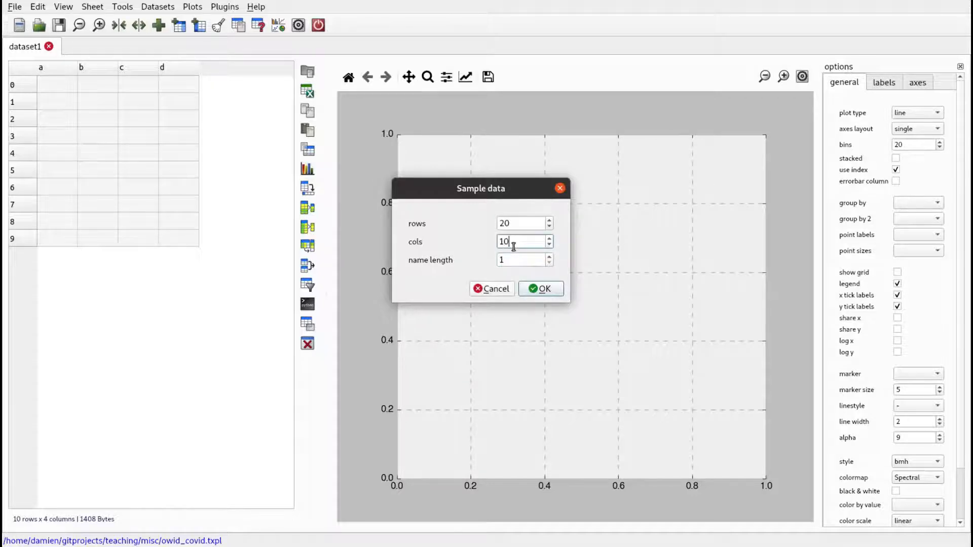
left_click(538, 288)
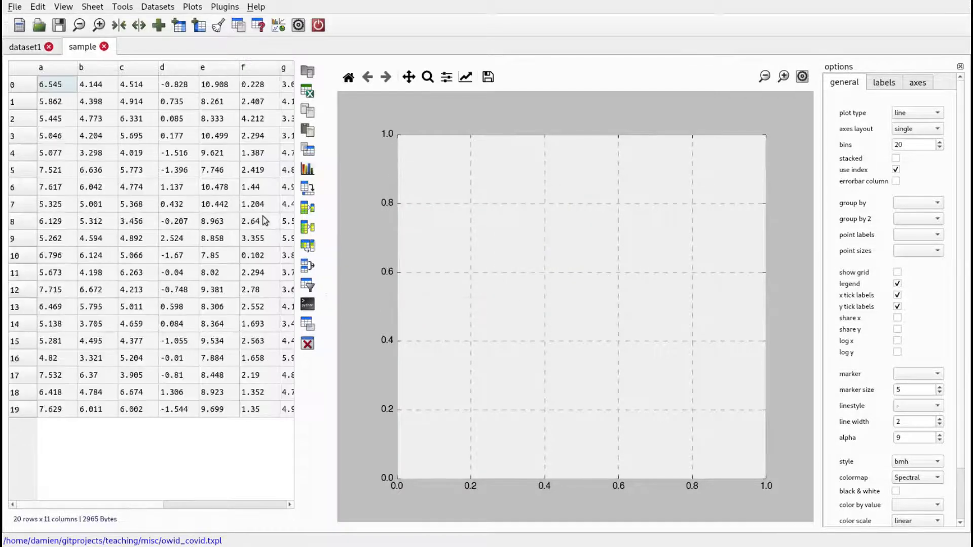
Widen the sample table across the whole plot area and enlarge its text by two zoom levels
left_click_drag(328, 219, 953, 263)
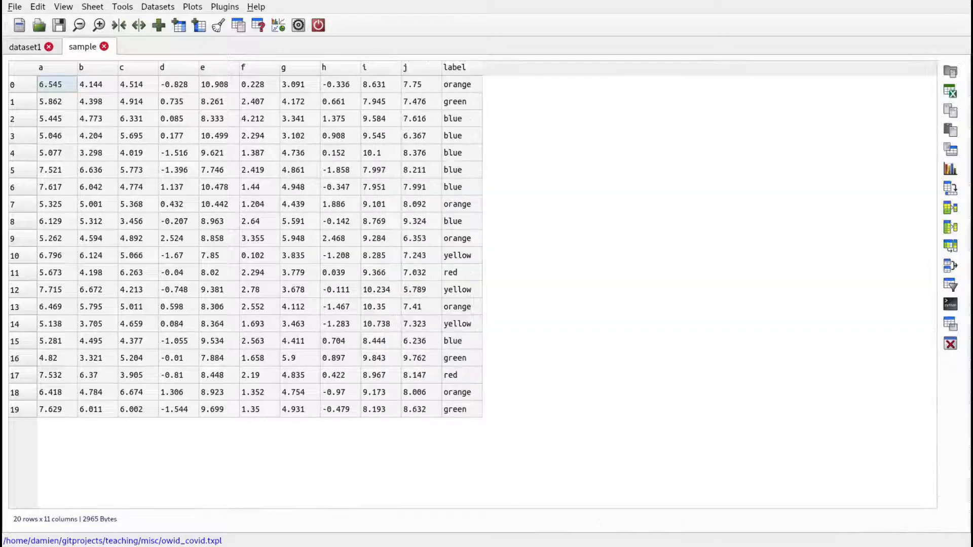
left_click(102, 29)
left_click(102, 29)
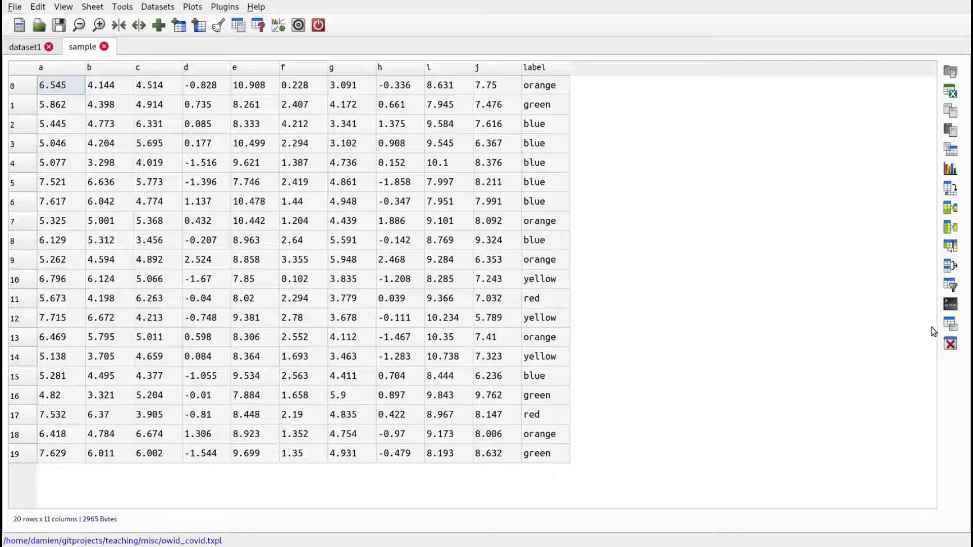
Show the table's filtering options, add a condition that column a is > 5, and apply the filter
left_click(950, 285)
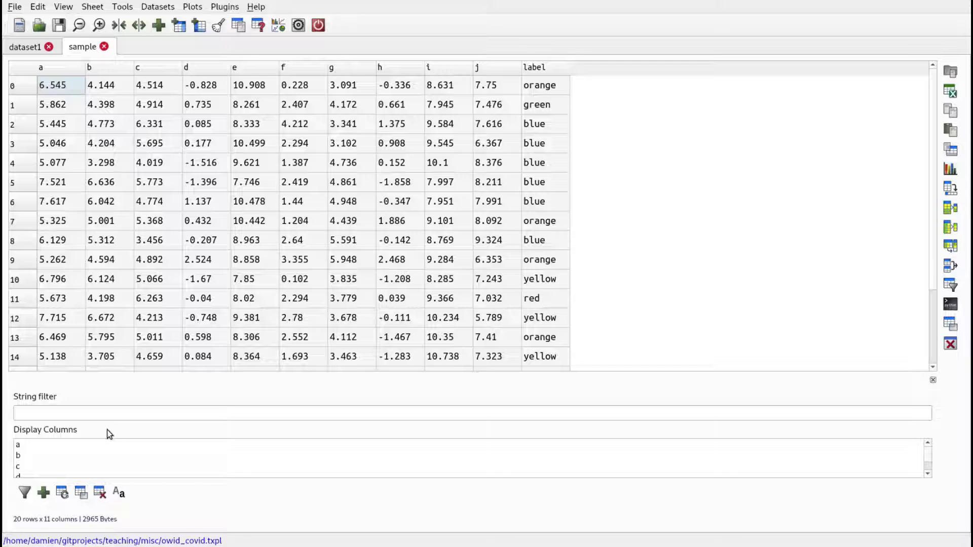
left_click(132, 414)
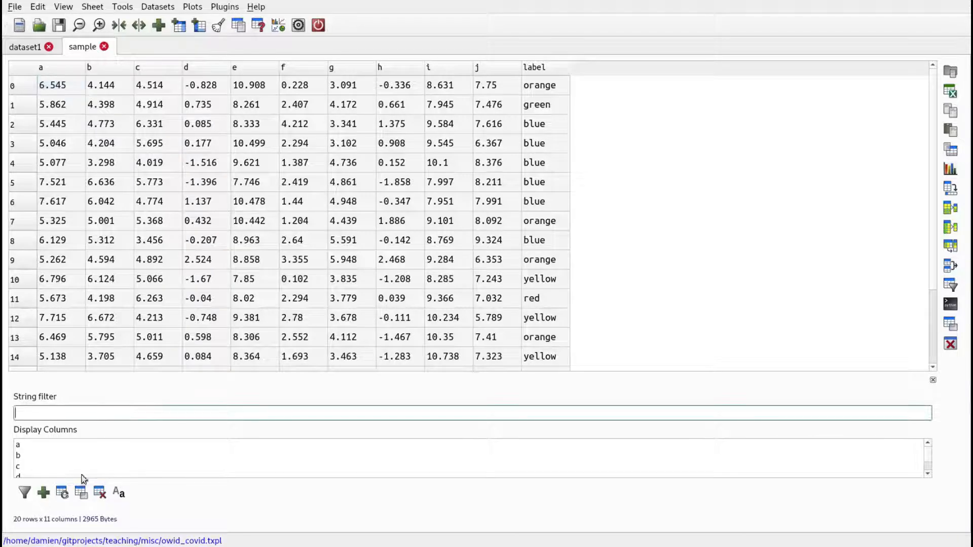
left_click(43, 493)
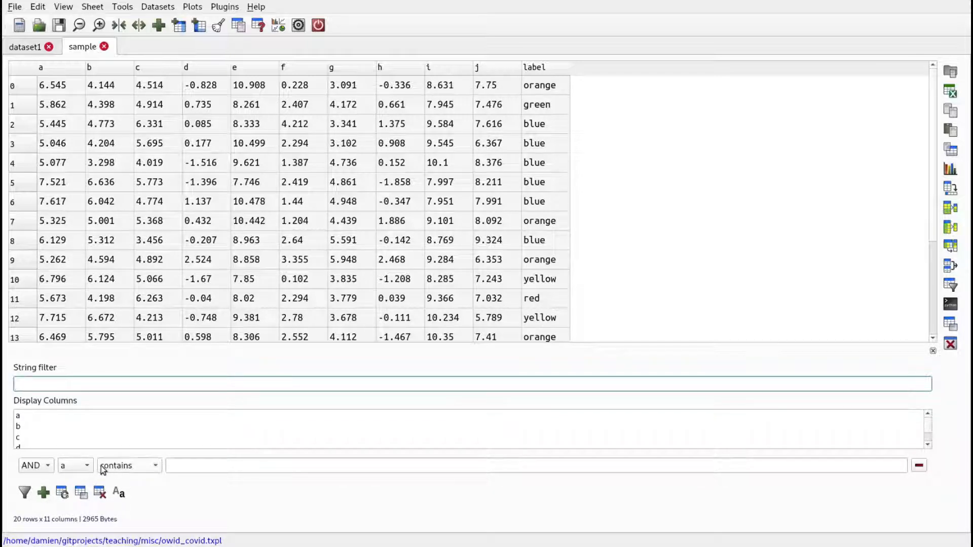
left_click(129, 465)
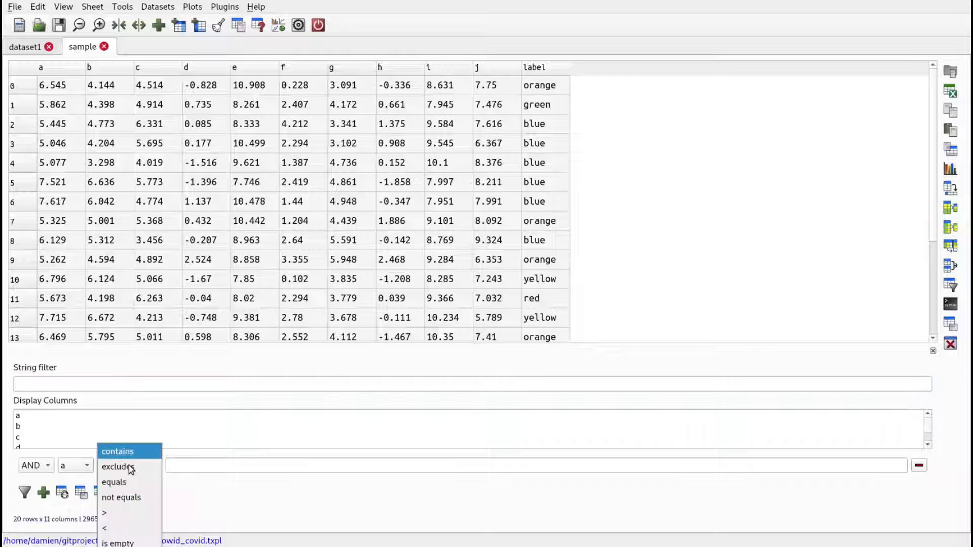
left_click(138, 510)
left_click(175, 471)
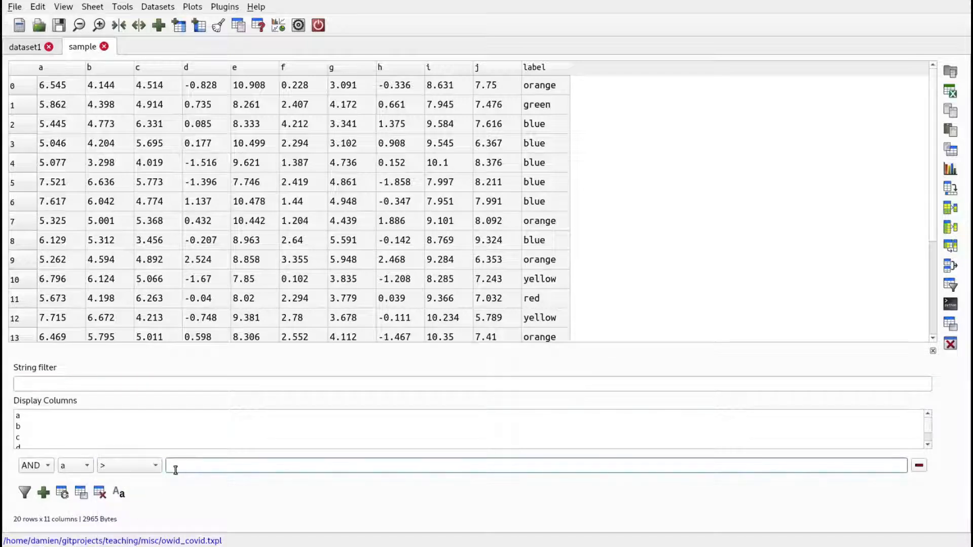
type("5")
left_click(124, 466)
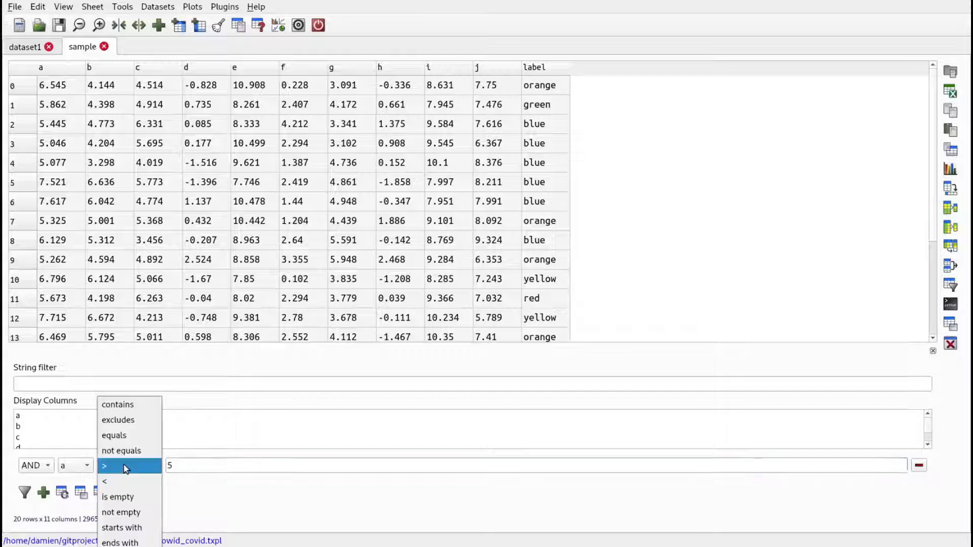
left_click(124, 464)
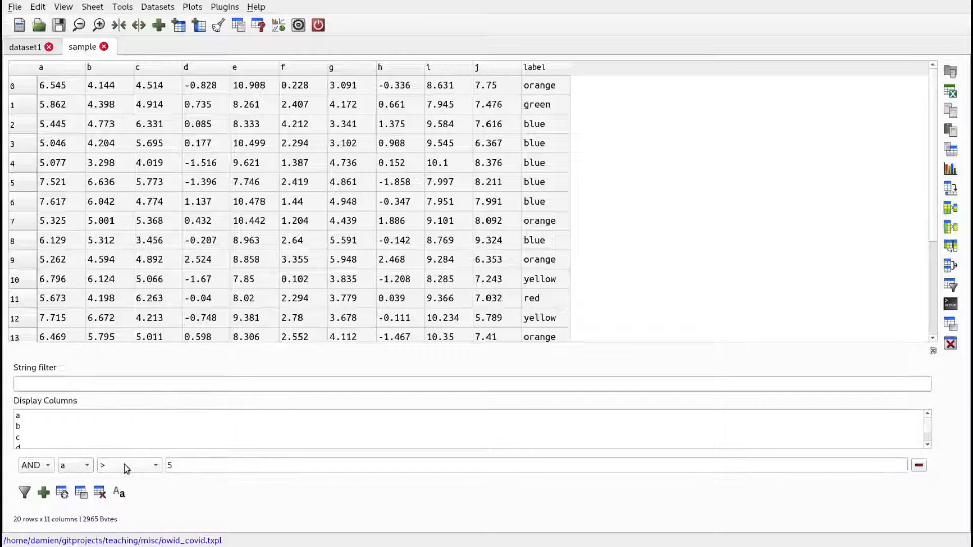
left_click(25, 493)
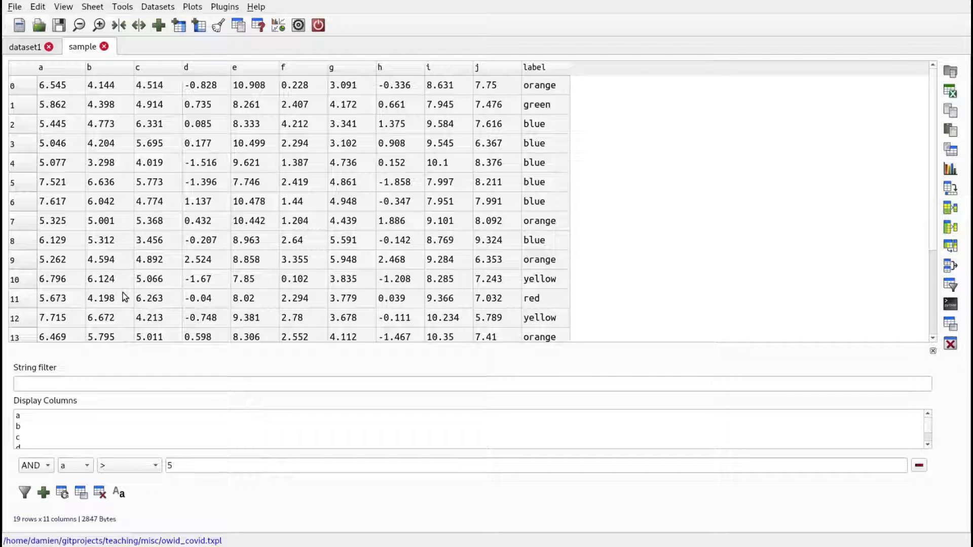
Set the column a condition's threshold to 6 and reapply the filter
left_click(189, 465)
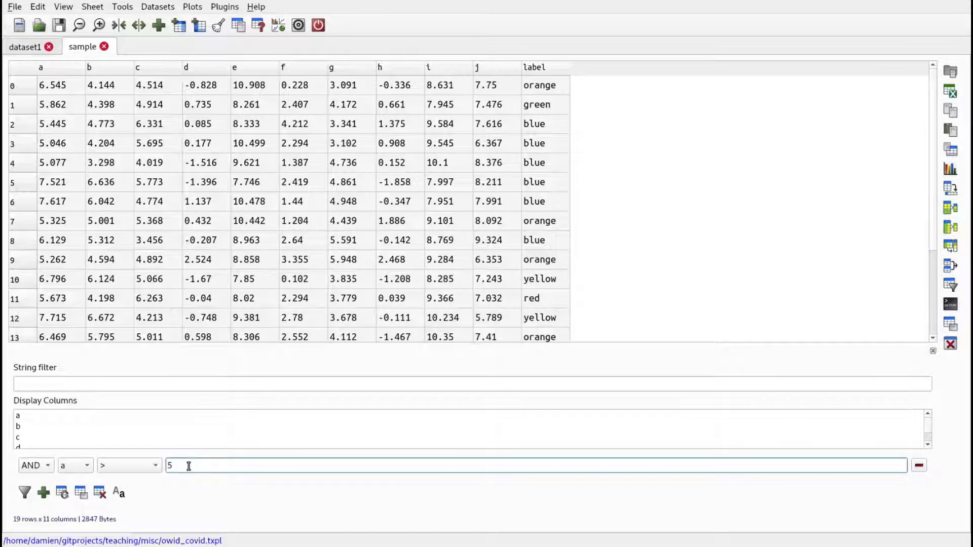
key("BackSpace")
type("6")
left_click(25, 493)
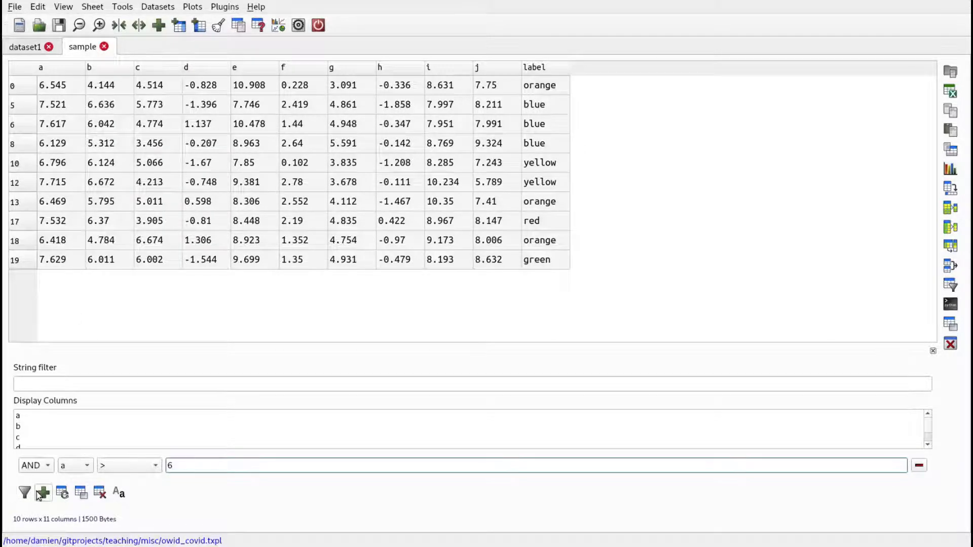
Add a second condition that column b is < 6, joined with AND, and apply the filter
left_click(43, 492)
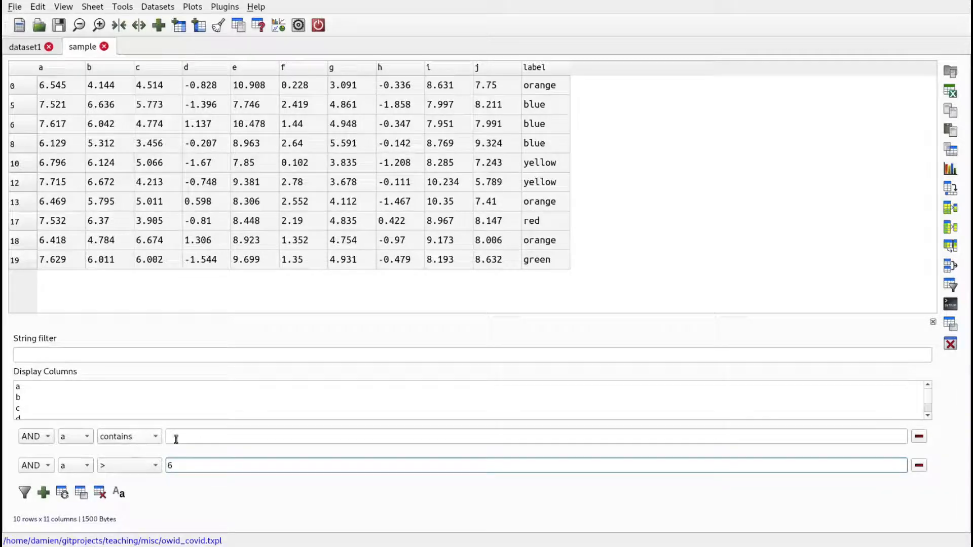
left_click(83, 443)
left_click(79, 458)
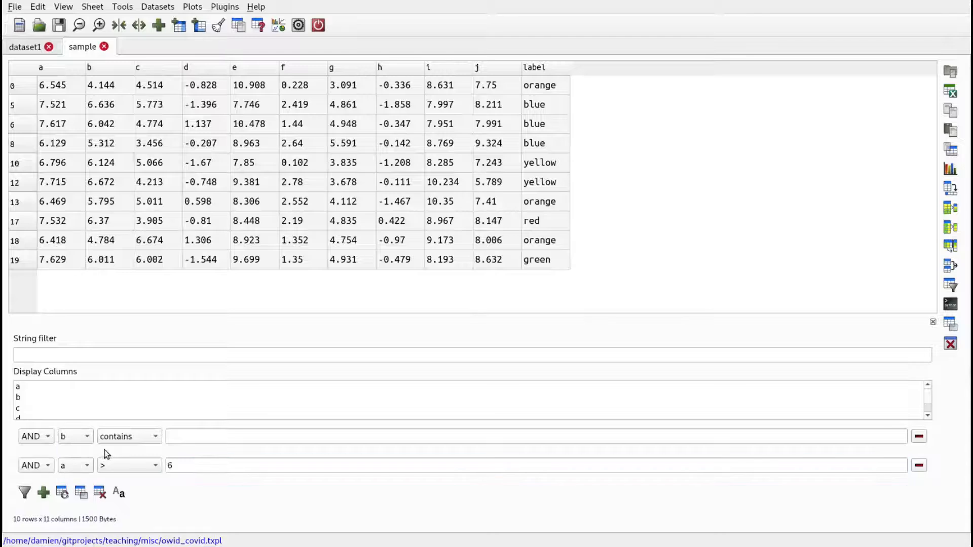
left_click(119, 442)
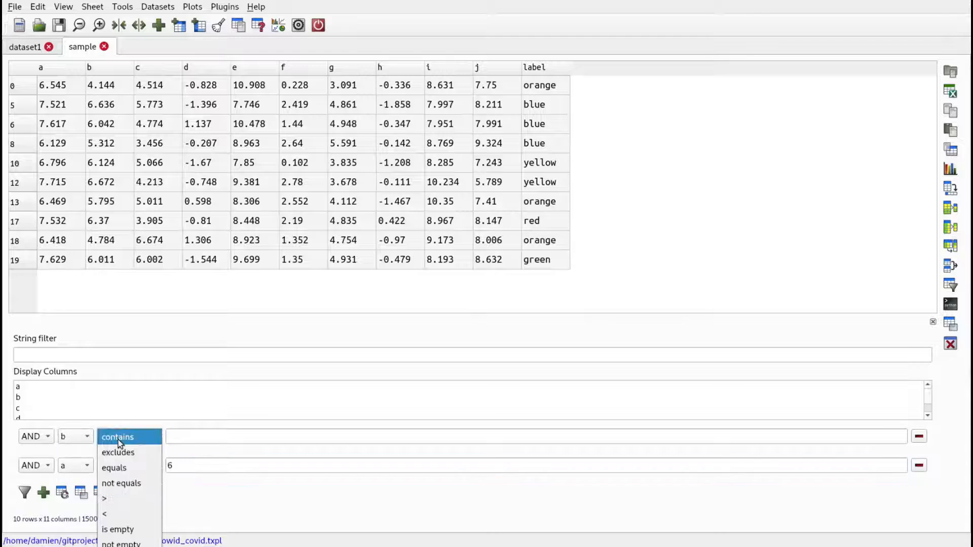
left_click(135, 510)
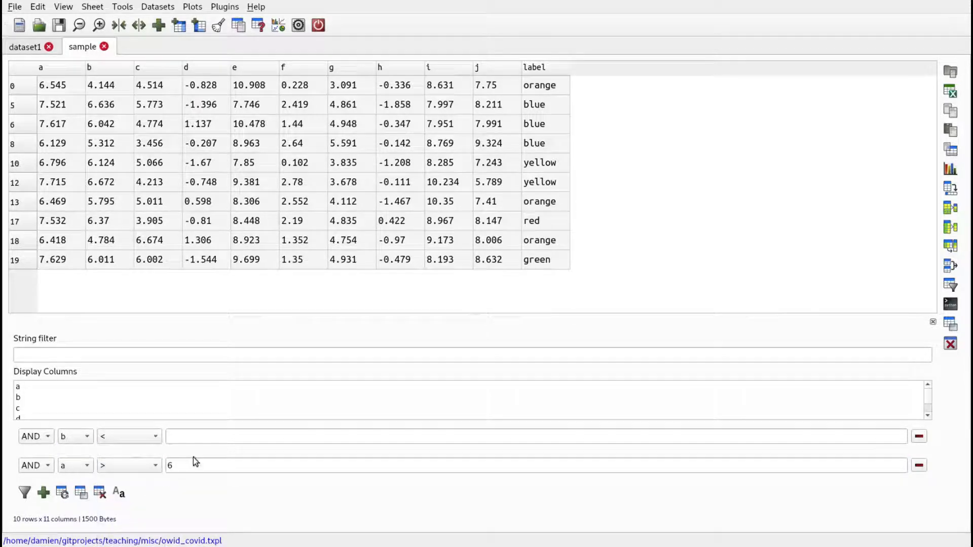
left_click(190, 437)
type("6")
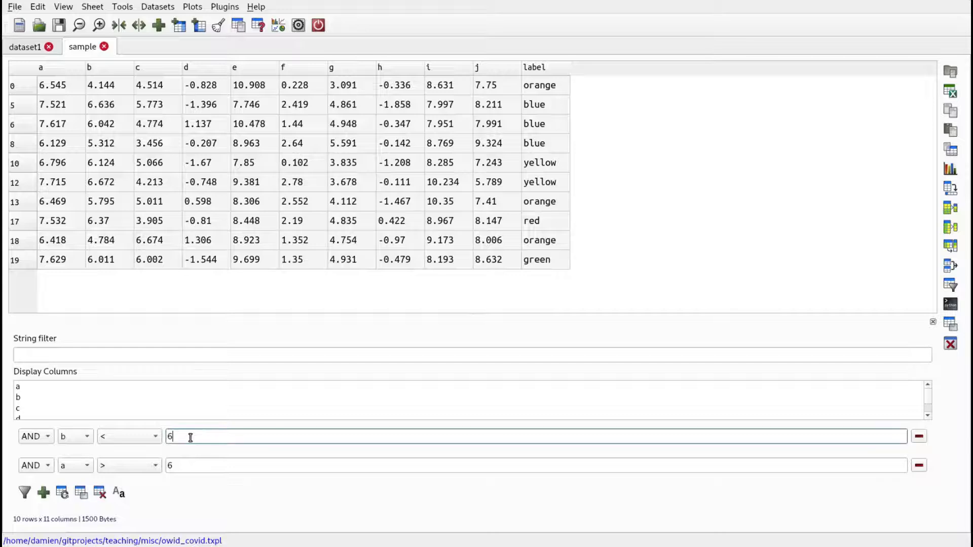
left_click(47, 436)
left_click(47, 436)
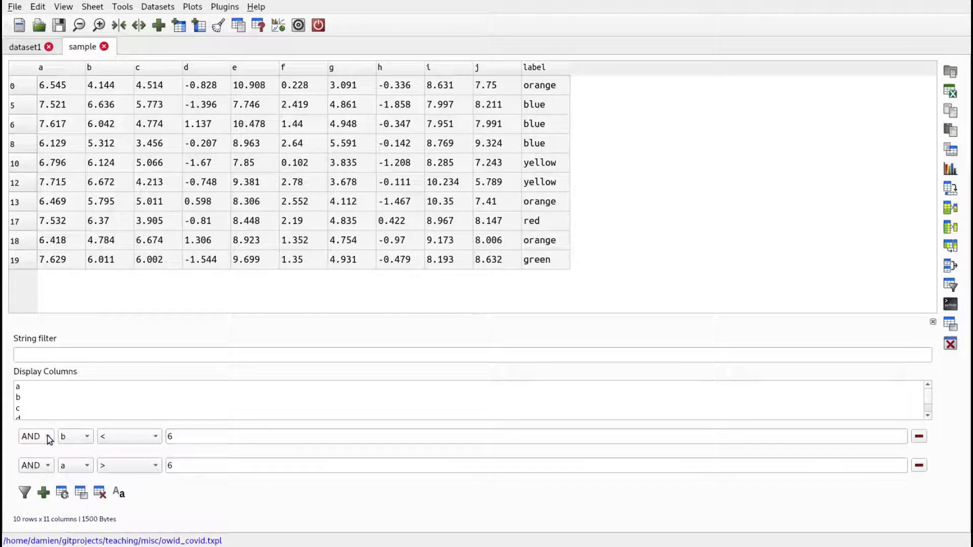
left_click(47, 436)
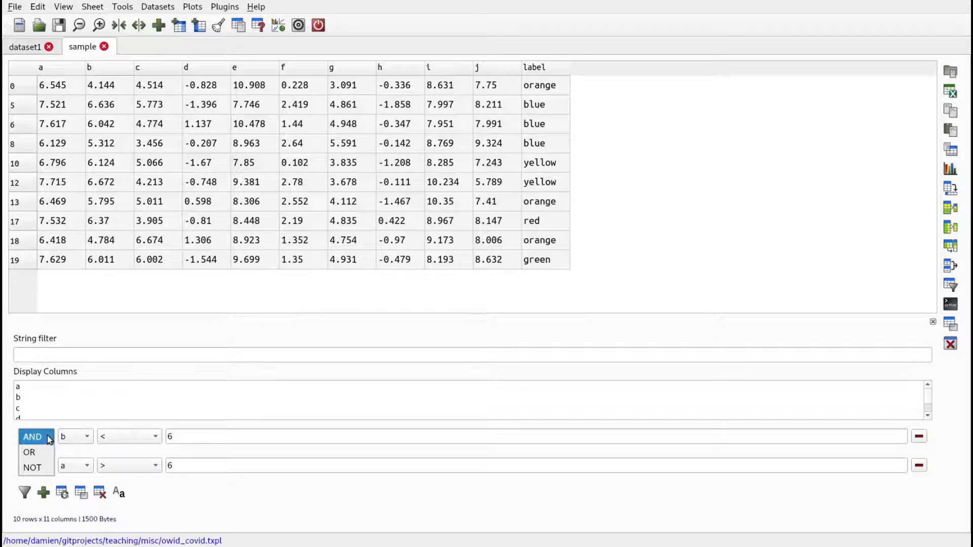
left_click(69, 407)
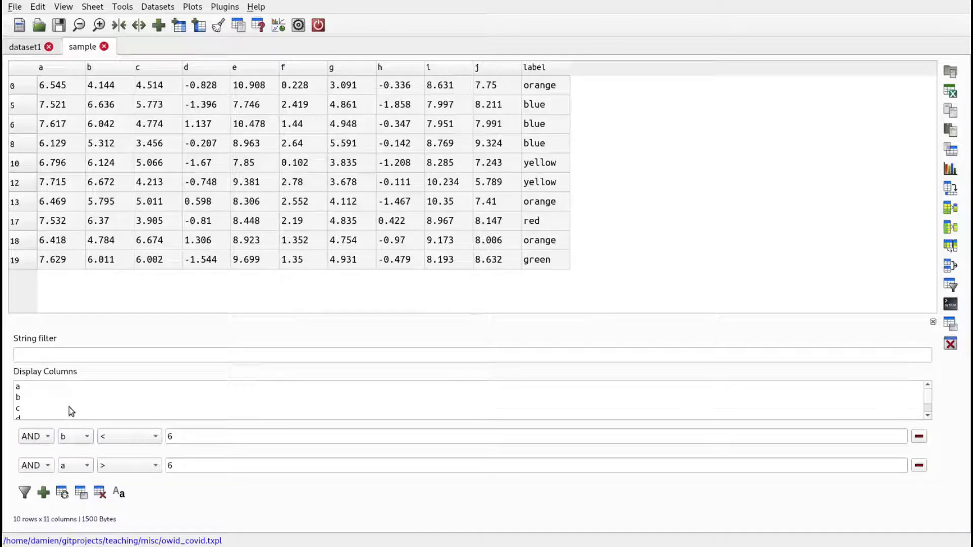
left_click(26, 493)
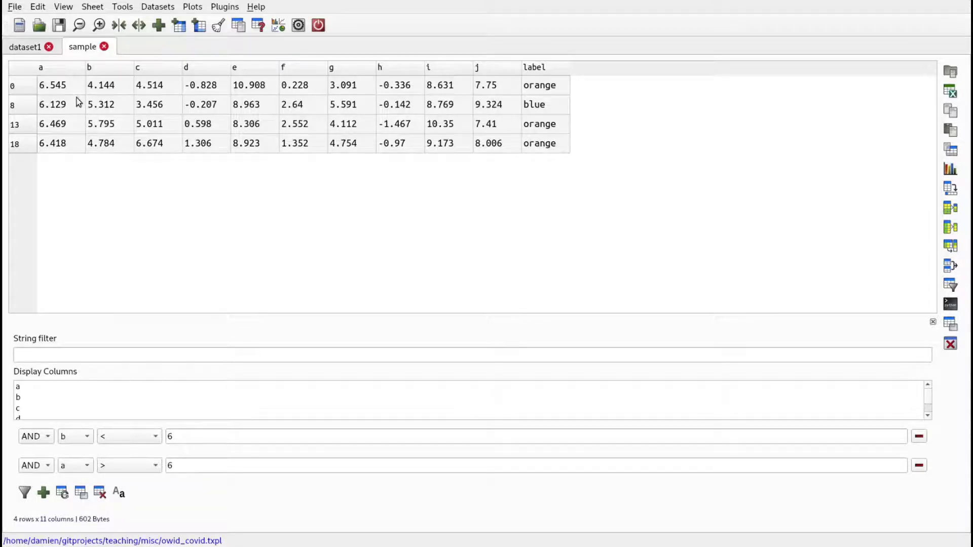
Set the column b condition's logical operator to OR and apply the filter
left_click(36, 437)
left_click(34, 451)
left_click(23, 492)
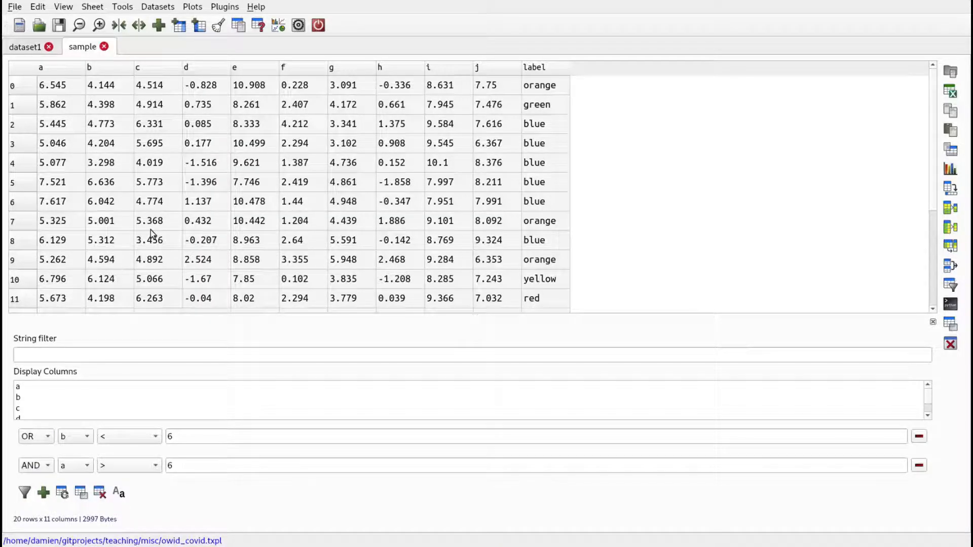
Add an AND condition that label equals red, set the column b condition to AND as well, and apply the filter
left_click(51, 497)
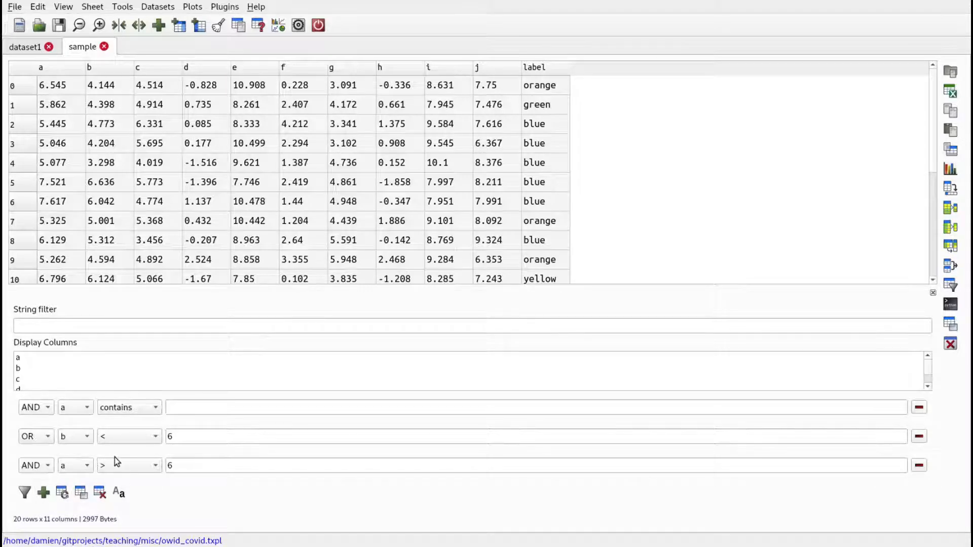
left_click(35, 424)
left_click(183, 408)
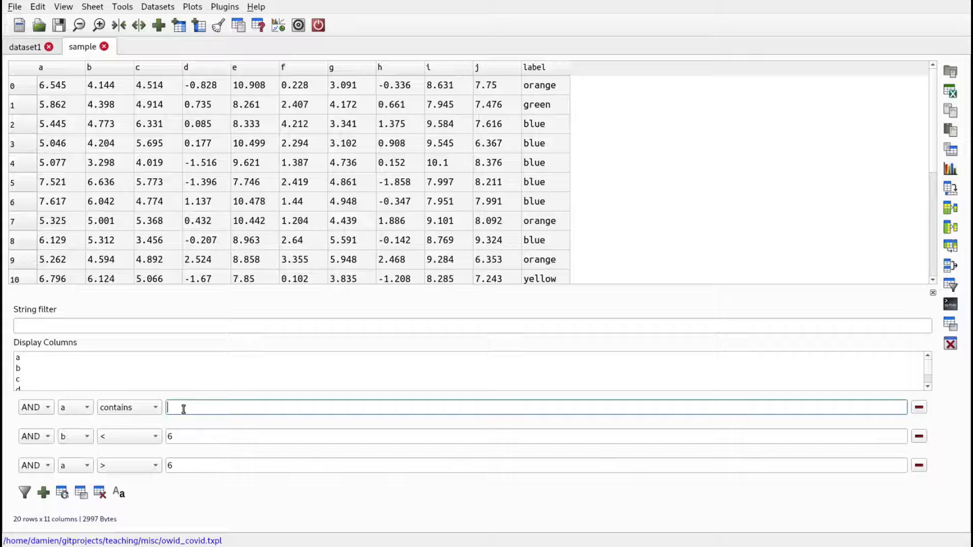
left_click(81, 408)
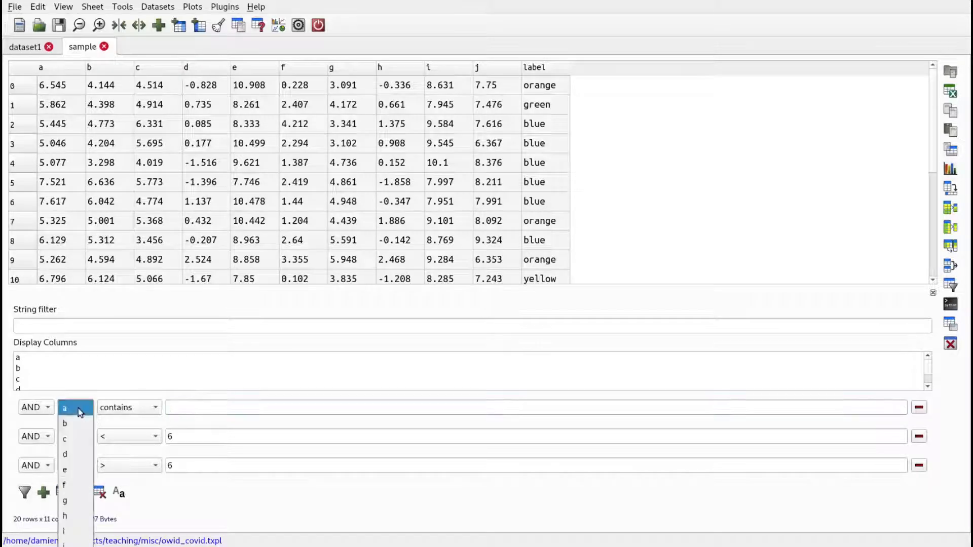
left_click(76, 546)
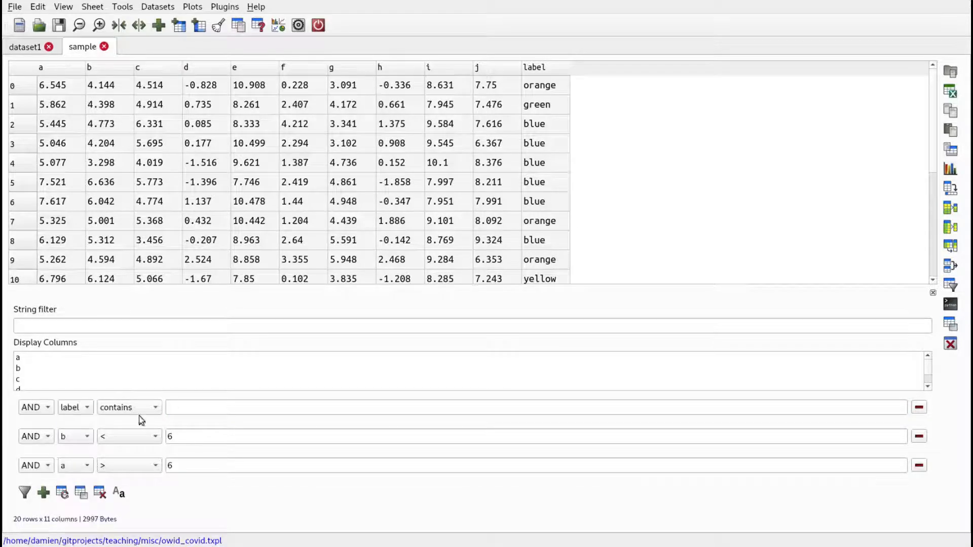
left_click(141, 408)
left_click(141, 438)
left_click(185, 413)
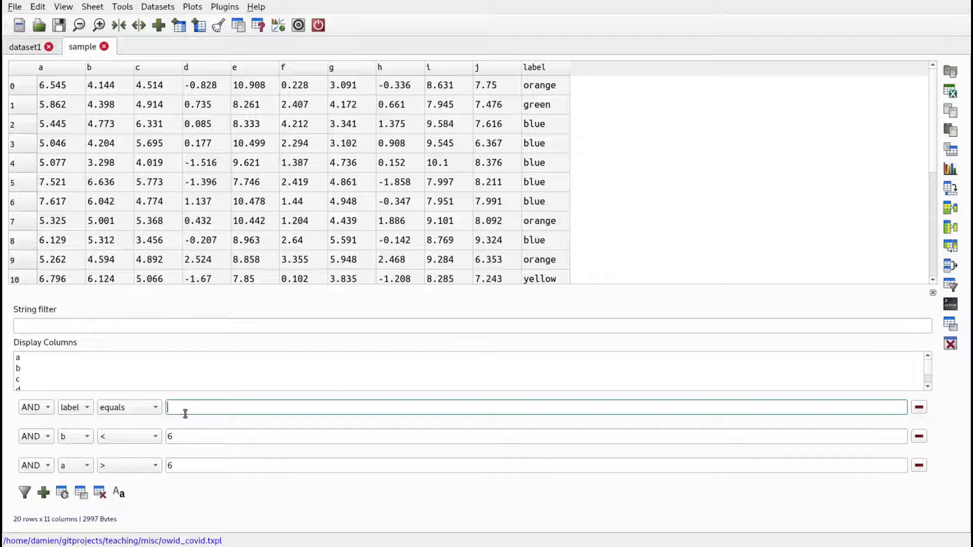
type("red")
scroll(298, 156, "down", 3)
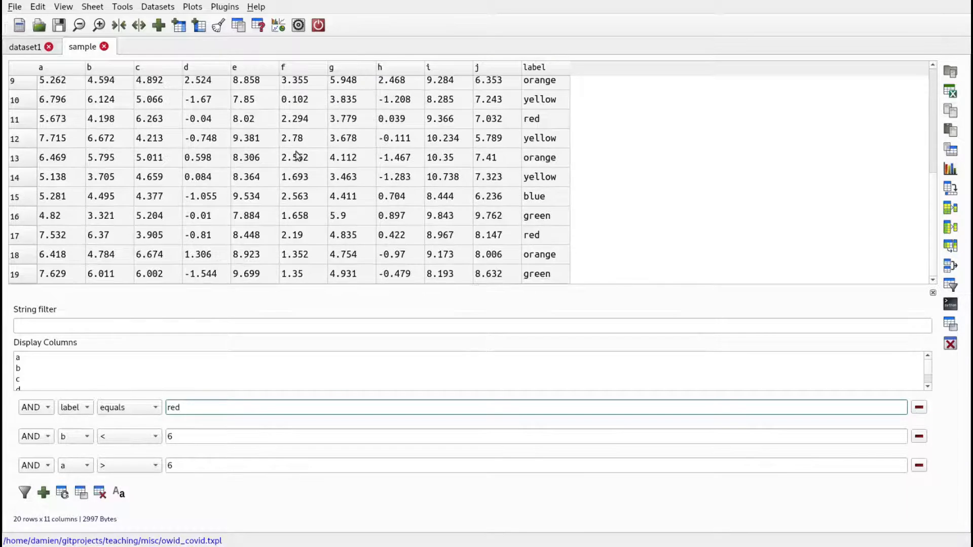
scroll(159, 228, "up", 3)
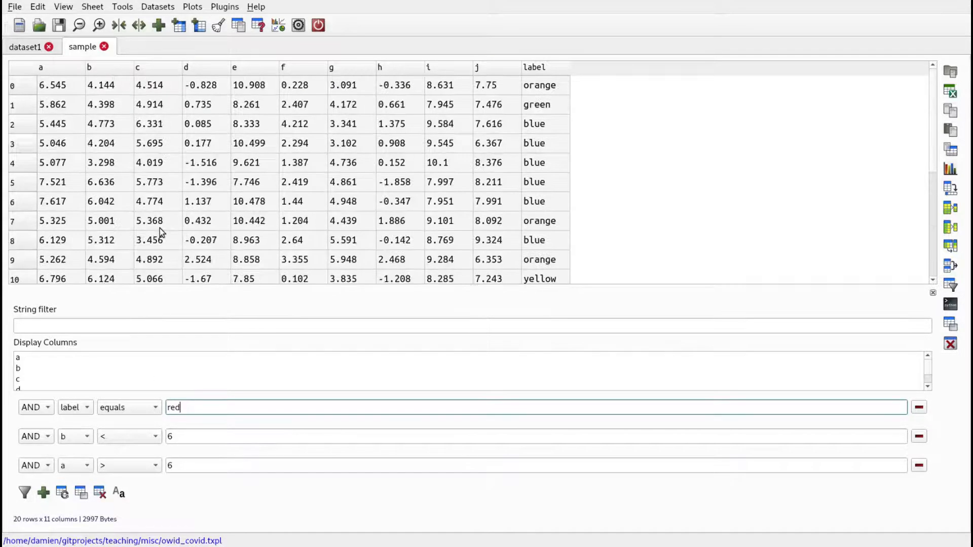
left_click(25, 492)
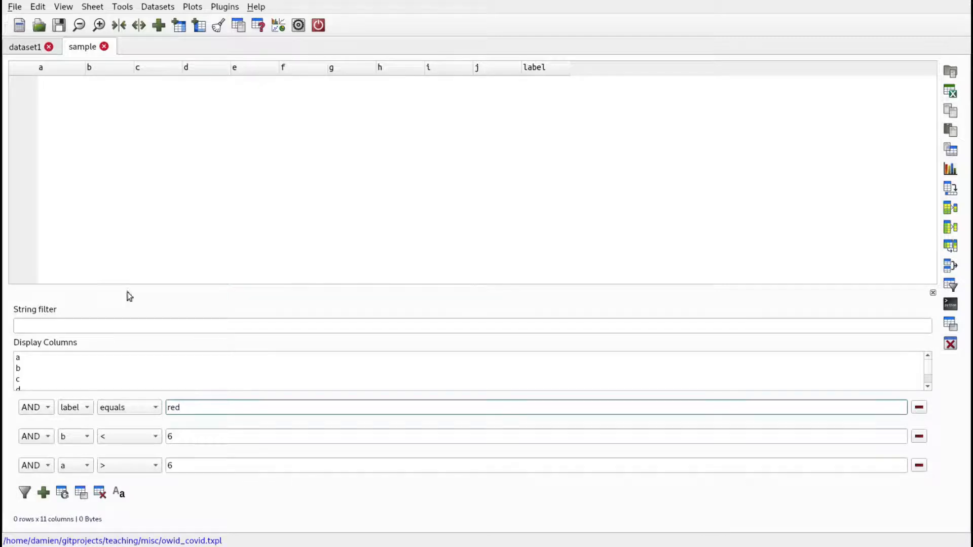
Change the label condition's value to blue and apply the filter
left_click_drag(189, 405, 163, 406)
type("blue")
left_click(27, 491)
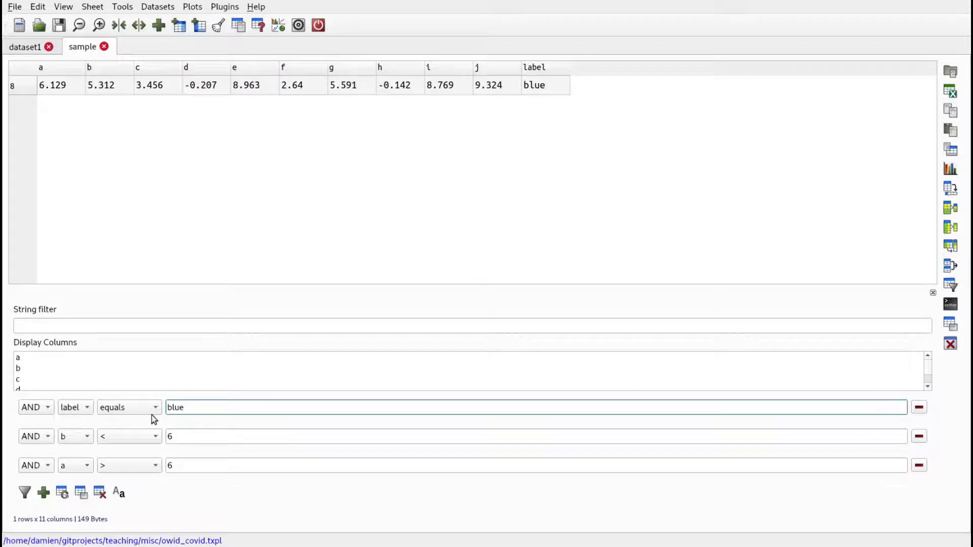
Remove the label condition, reapply the filter, copy the filtered rows into a new sheet, and return to the sample sheet
left_click(919, 408)
left_click(26, 492)
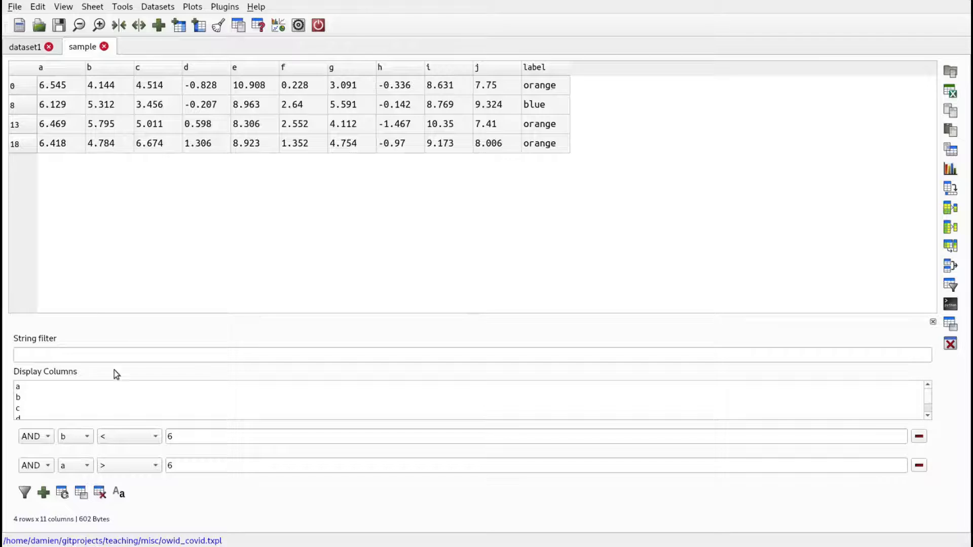
left_click(84, 490)
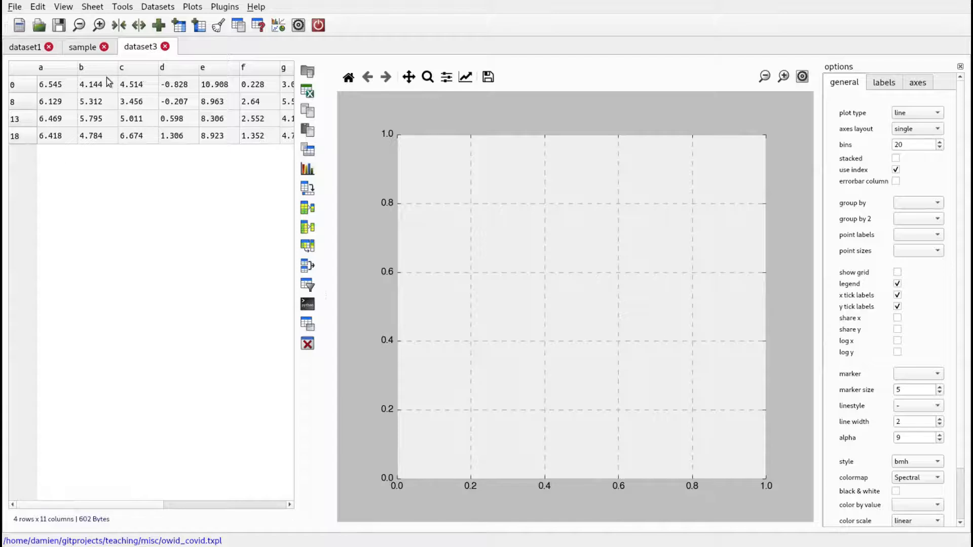
left_click(86, 46)
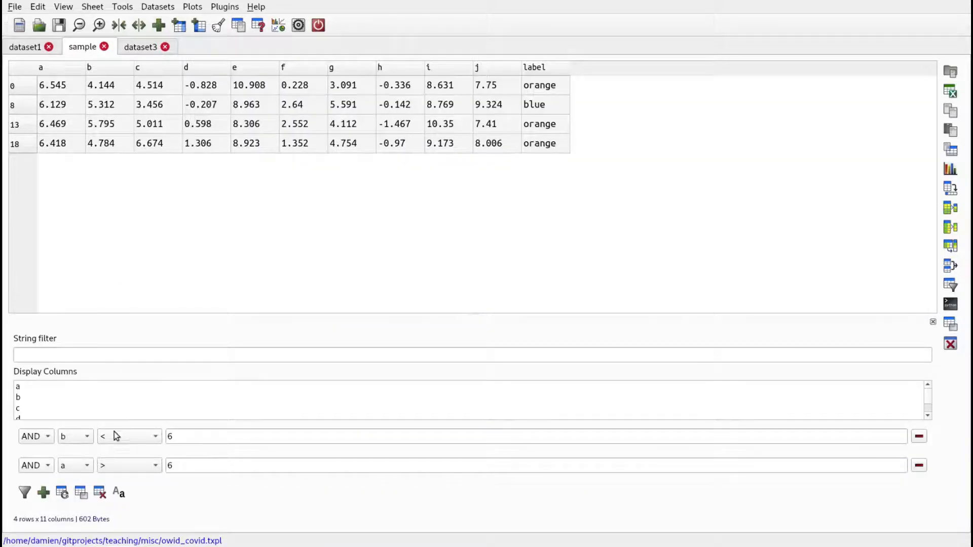
Restore the full table, reapply the filter, and subtract the filtered rows from the sample table, accepting the overwrite
left_click(63, 493)
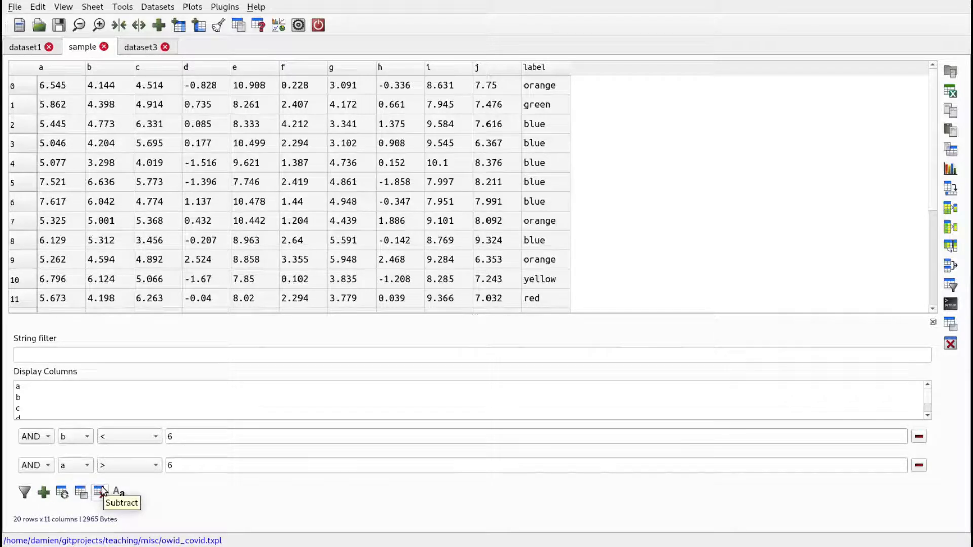
left_click(24, 492)
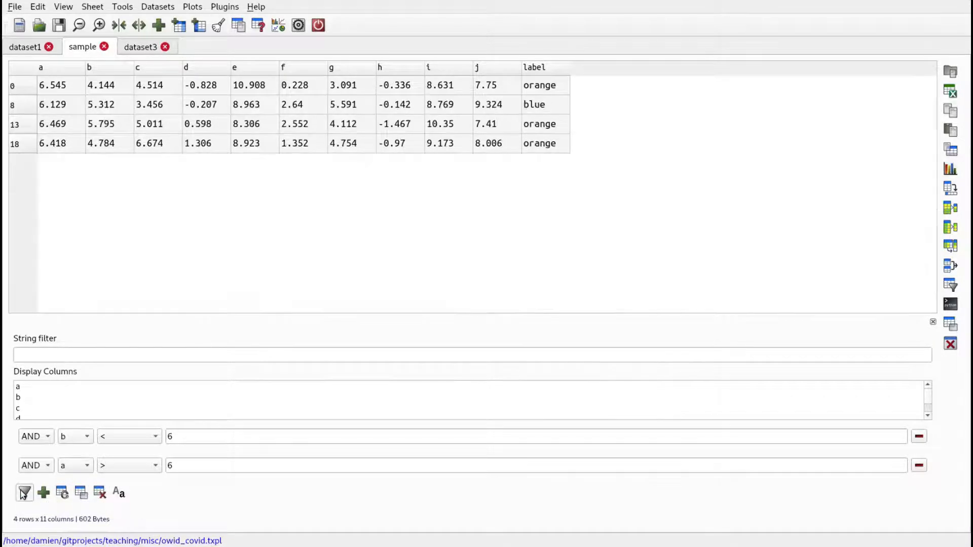
left_click(99, 492)
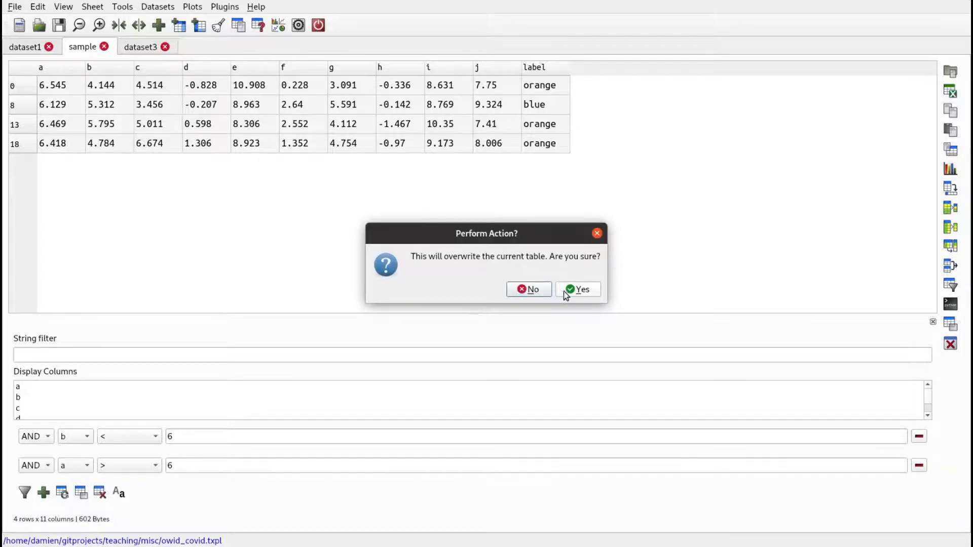
left_click(577, 292)
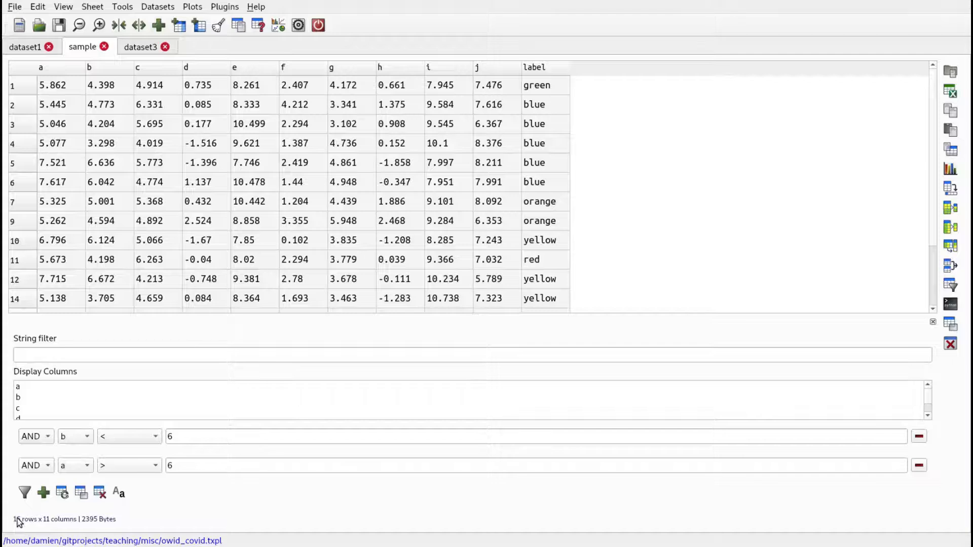
scroll(198, 213, "down", 2)
scroll(205, 201, "up", 2)
Replace the two remaining column conditions with the string filter a>6, apply it, and extend the expression to a>6 & b<6.5
left_click(923, 436)
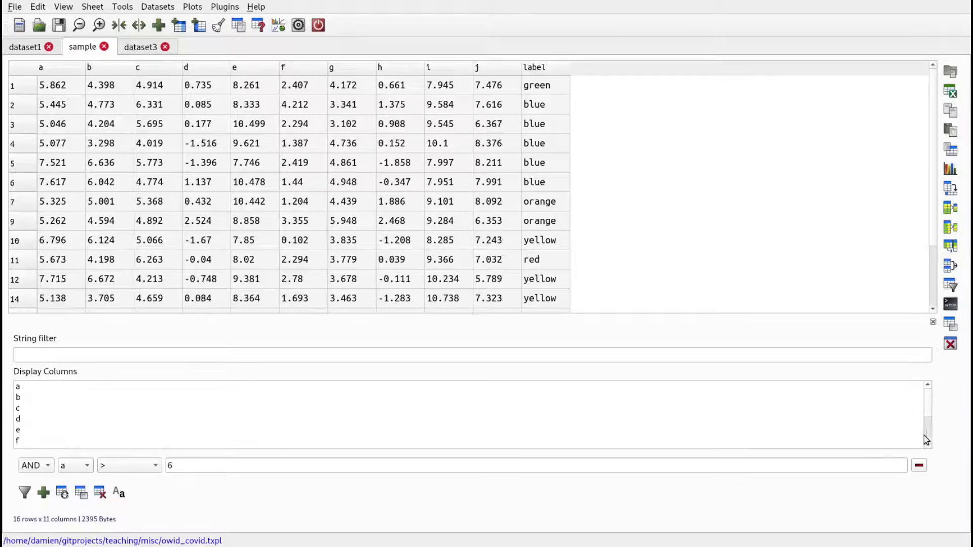
left_click(919, 465)
left_click(80, 412)
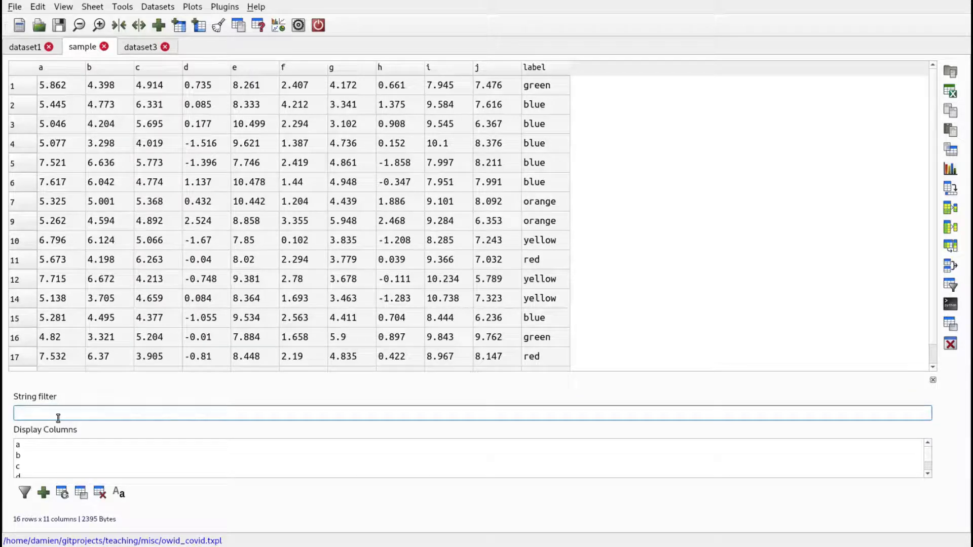
type("a>6")
key("Return")
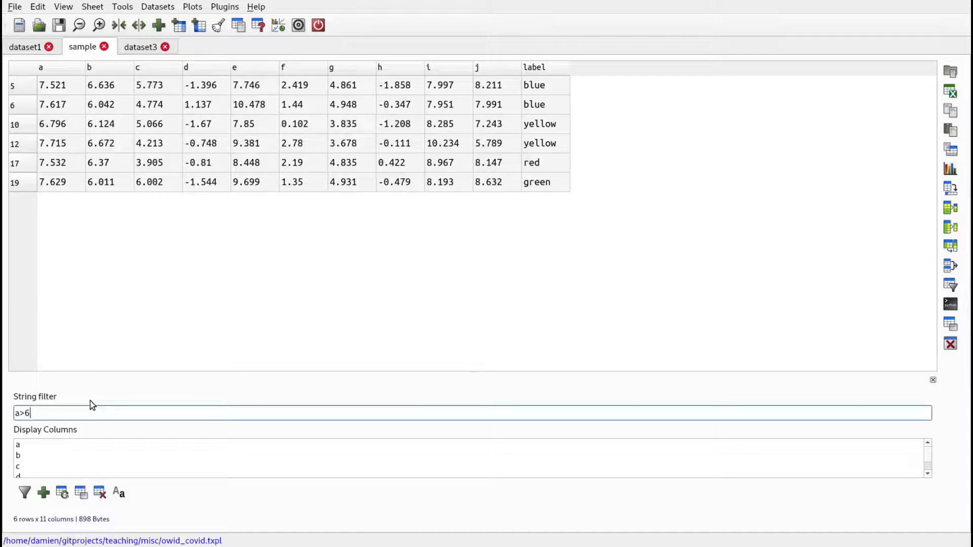
type("& b")
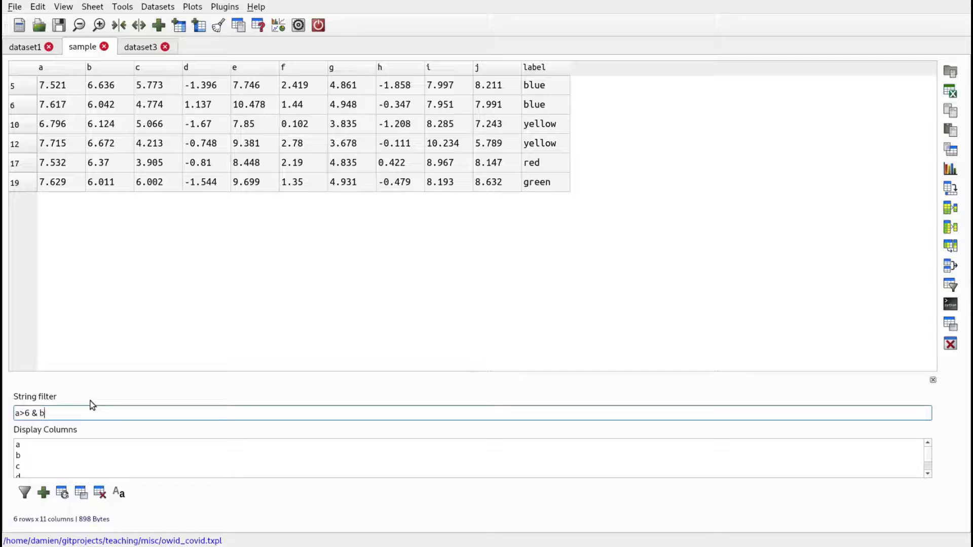
type("<6.5")
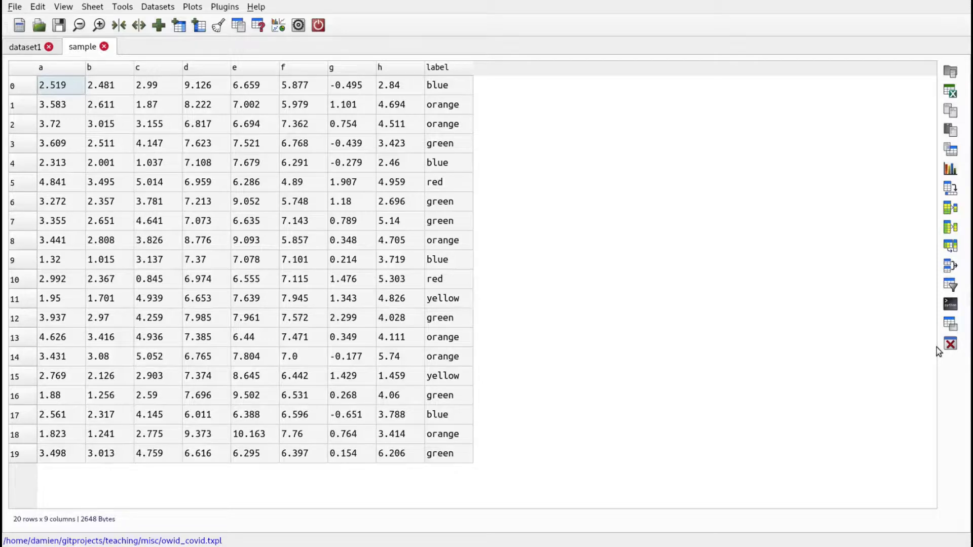
Open the Python interpreter below the sample table, make its pane taller, and zoom in on its text
left_click(950, 303)
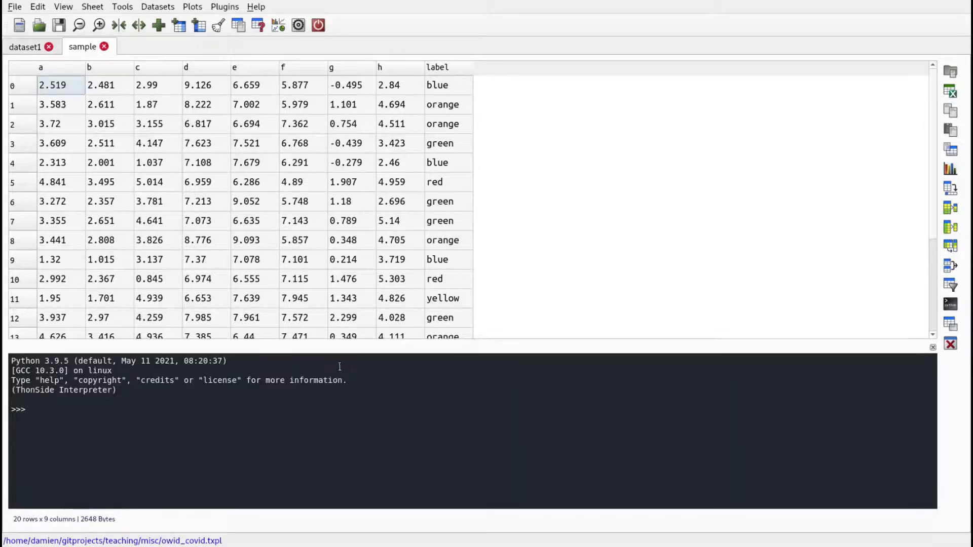
left_click_drag(328, 346, 329, 297)
right_click(321, 350)
left_click(365, 404)
right_click(350, 371)
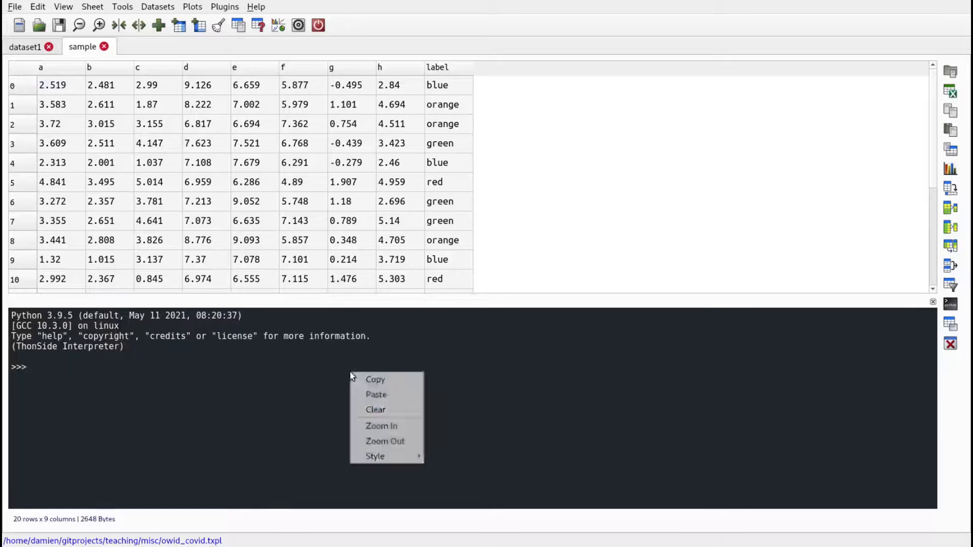
left_click(368, 431)
Switch the Python interpreter to a light style
right_click(348, 380)
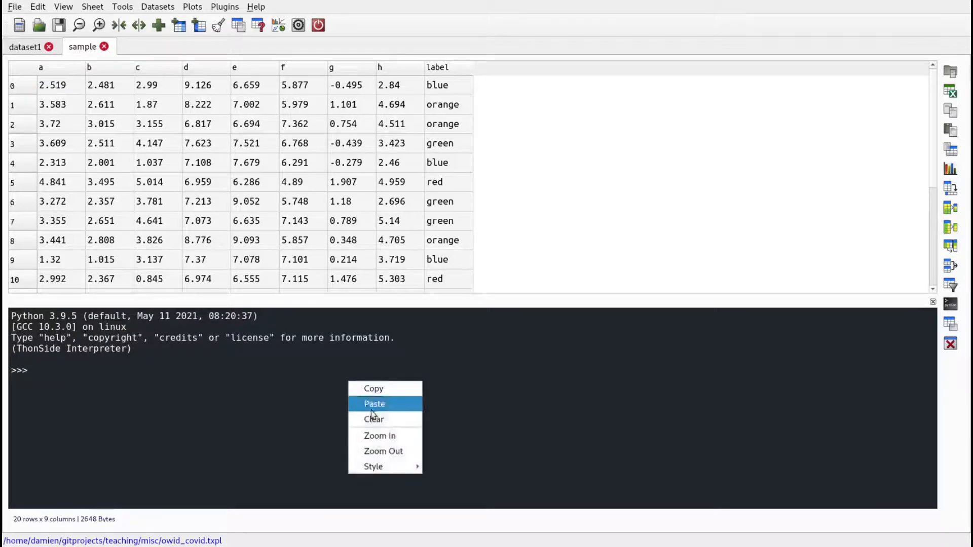
mouse_move(396, 466)
left_click(463, 467)
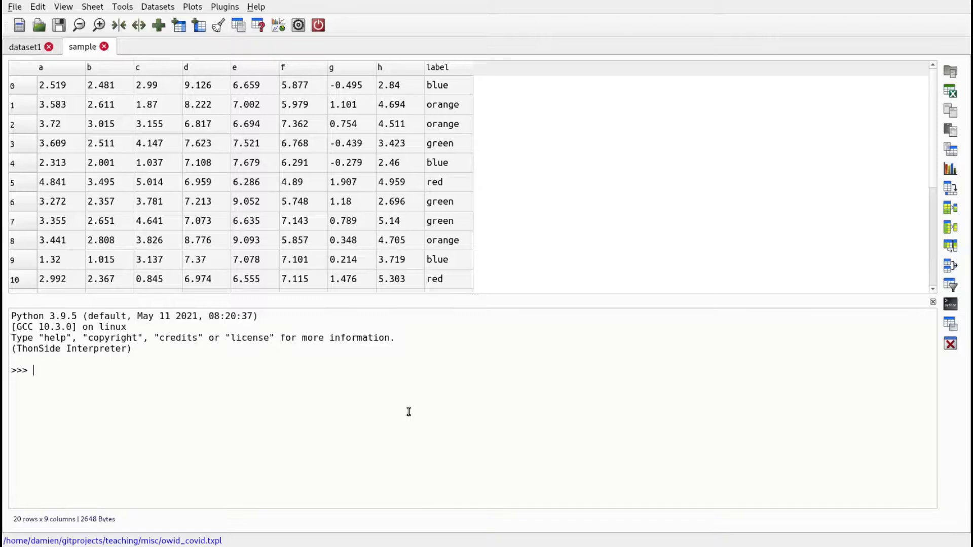
Evaluate table and table.model.df in the interpreter to inspect the table object and its data frame
type("table")
key("Return")
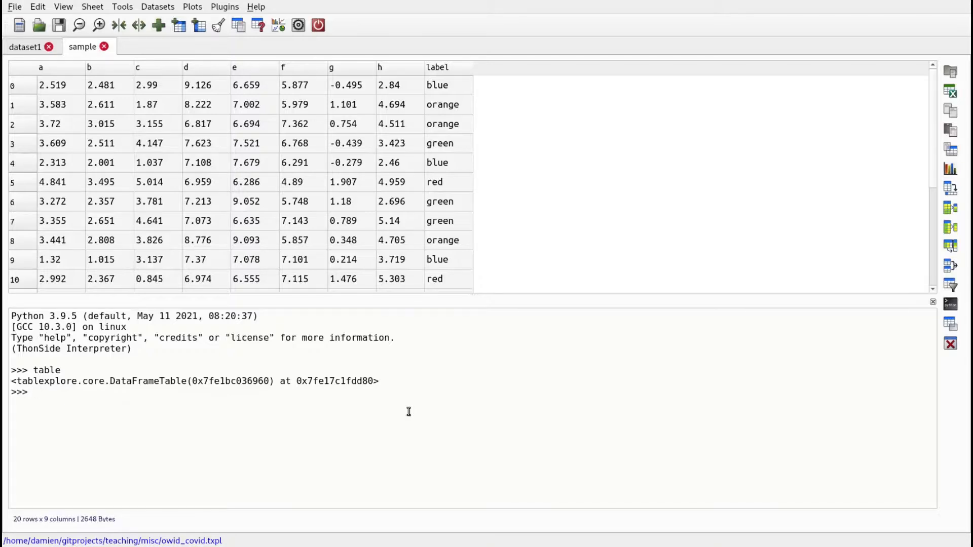
type("table.model.df")
key("Return")
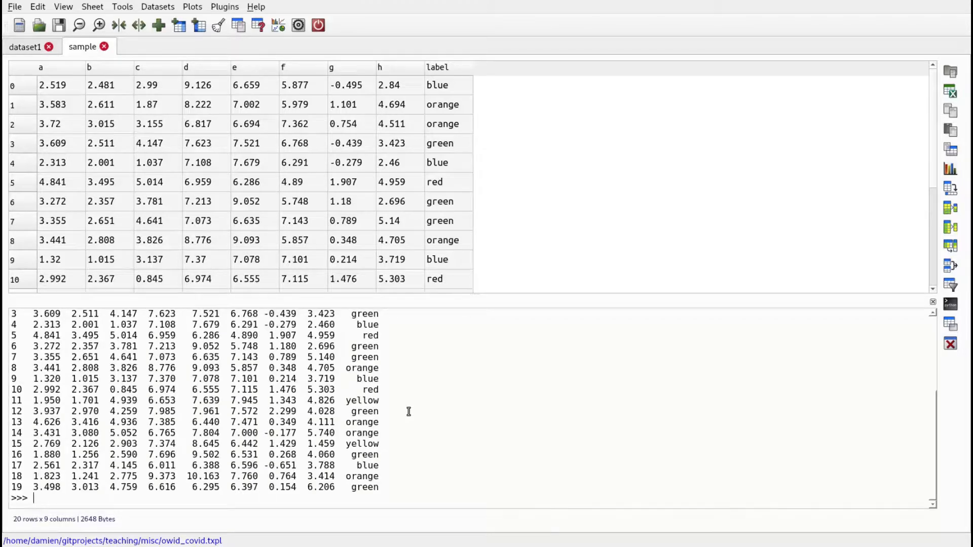
Print df in the interpreter, review its rows, and list only the orange ones with df[df.label=="orange"]
type("df")
key("Return")
scroll(372, 405, "up", 1)
scroll(372, 405, "up", 1)
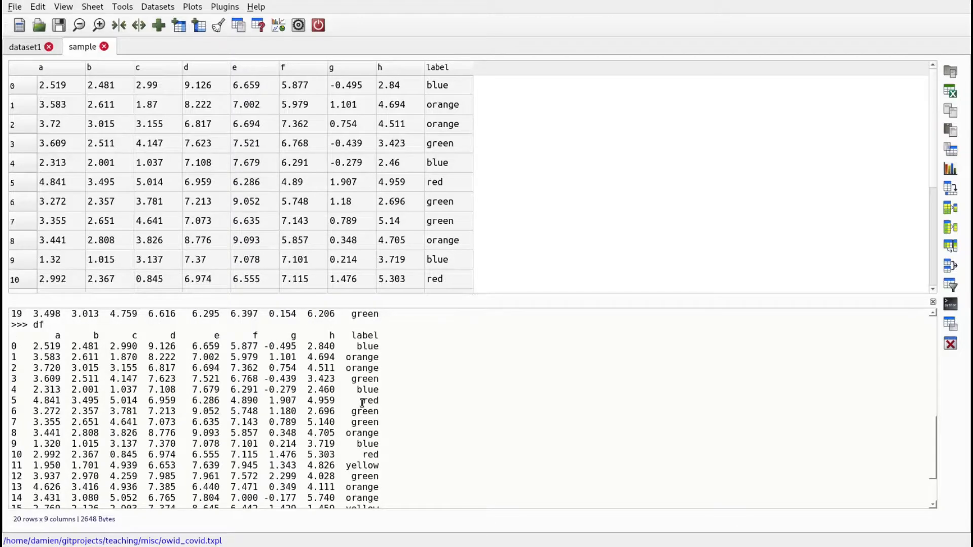
scroll(362, 403, "down", 2)
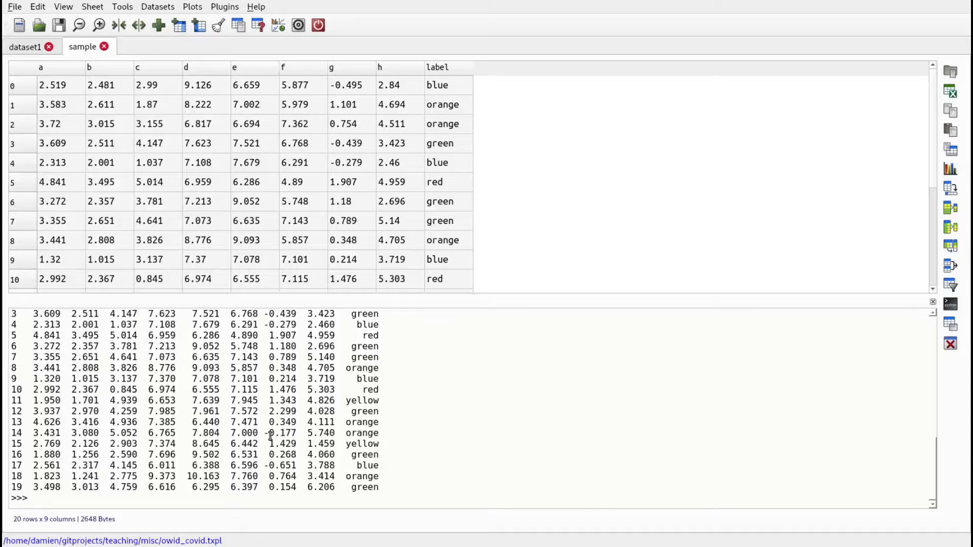
type("df[df.label==\"orange\"")
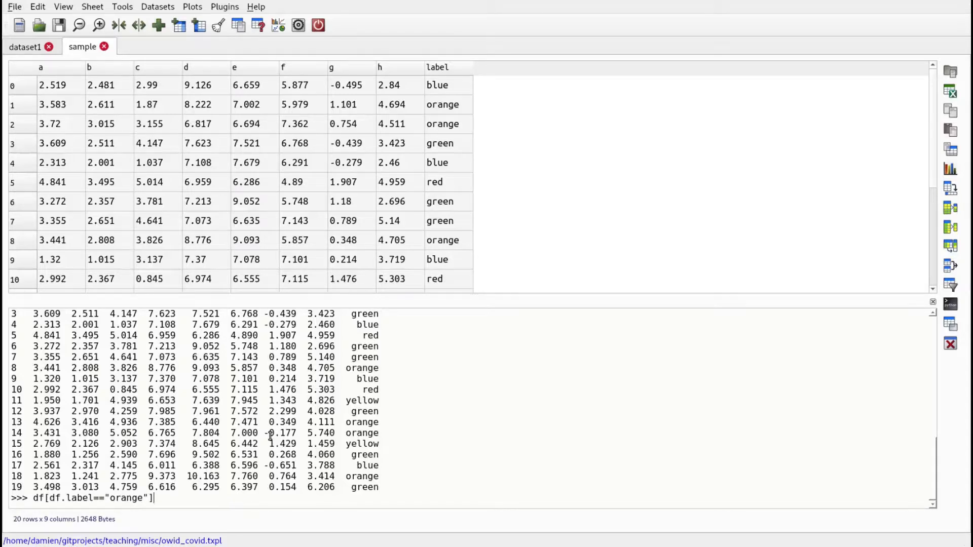
key("Return")
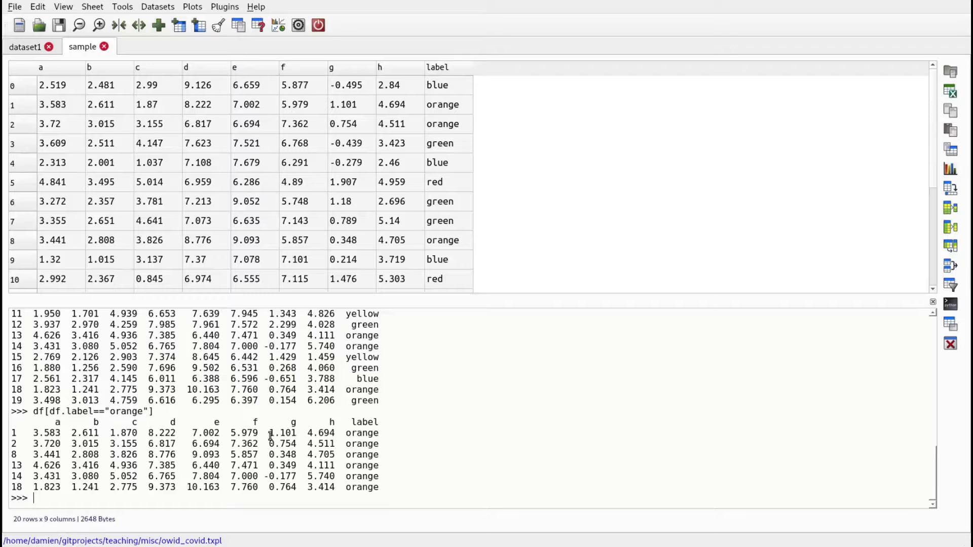
type("table.")
key("BackSpace")
key("BackSpace")
key("BackSpace")
key("BackSpace")
key("BackSpace")
key("BackSpace")
Run table.model.df = df[df.label=="orange"] and table.refresh() to replace the displayed table with only the orange rows
key("Up")
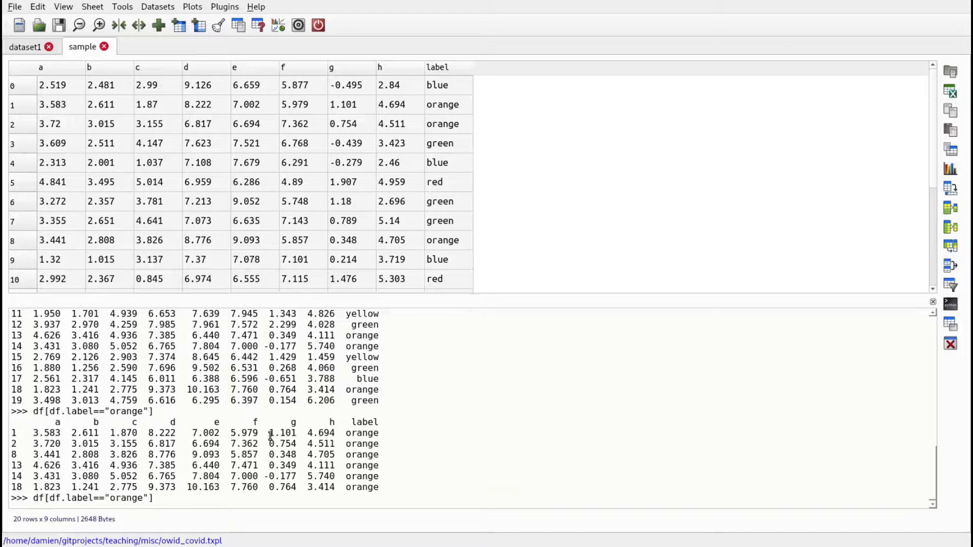
key("Home")
type("table.")
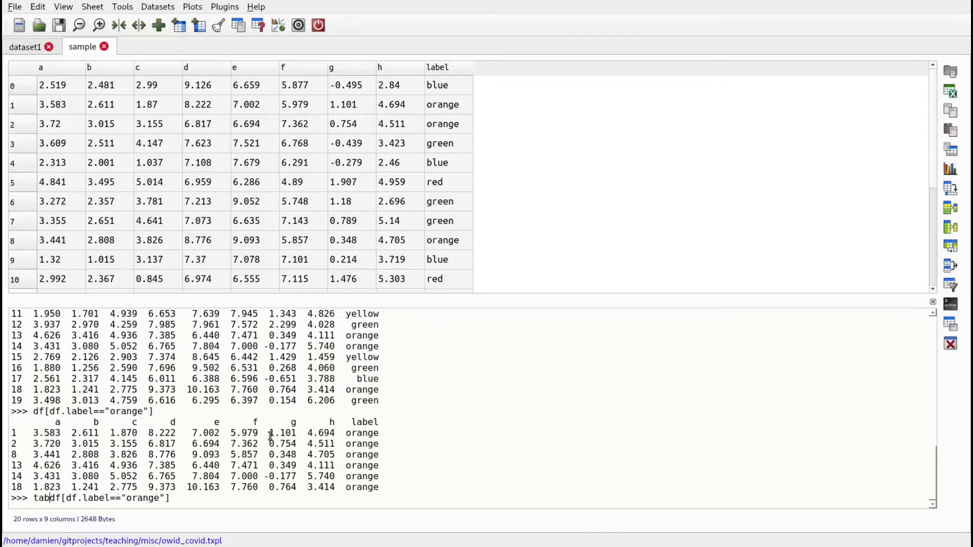
type("model.df =")
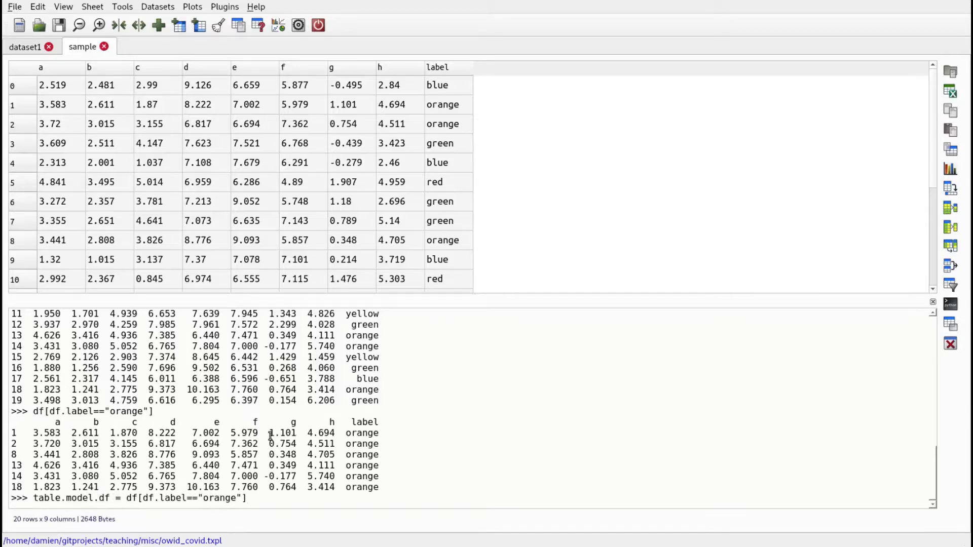
key("Return")
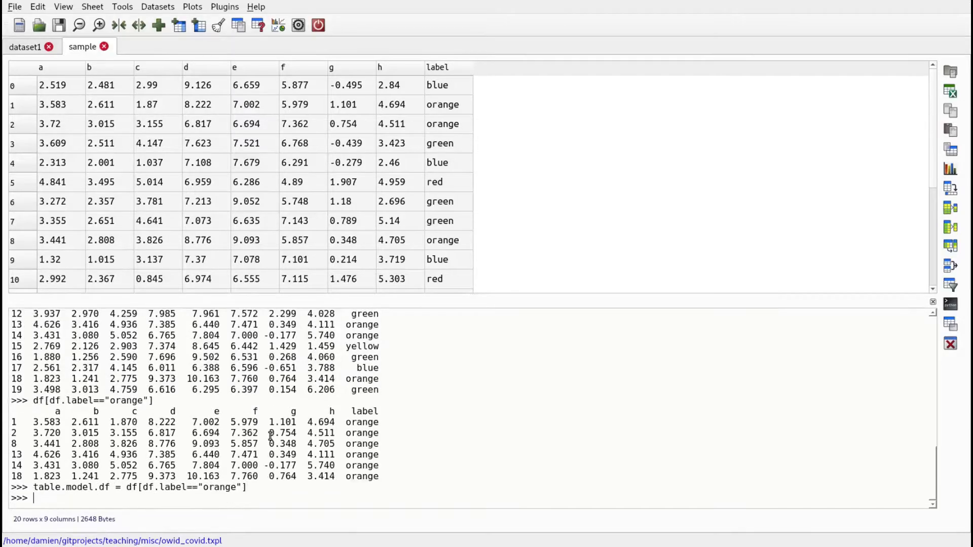
type("table.refresh()")
key("Return")
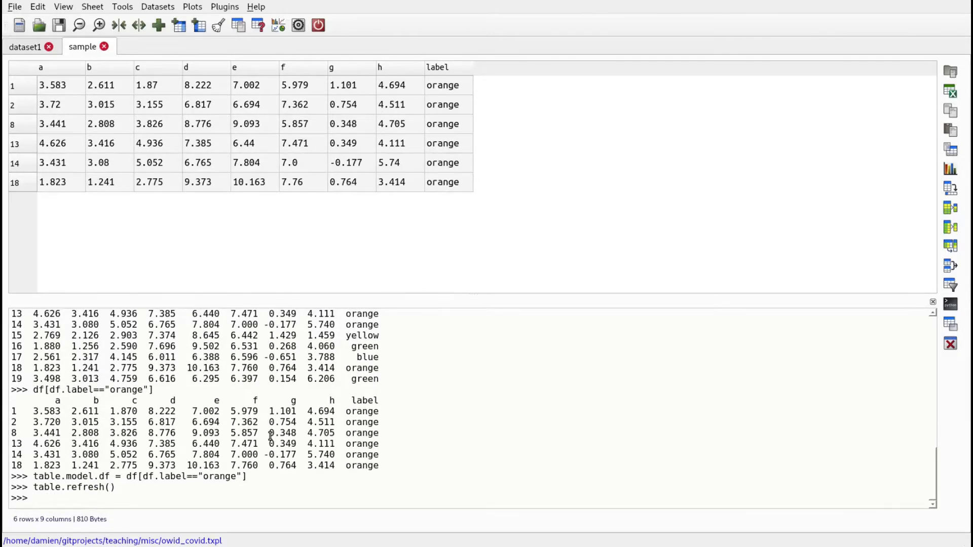